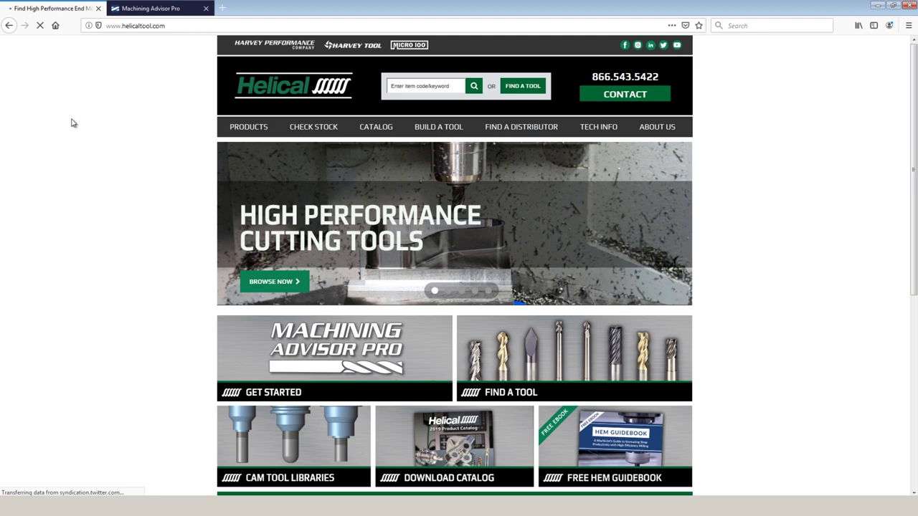
Open the Helical products for slotting stainless steel, browsing by material, and review the end mill suitability chart and tool list
mouse_move(258, 135)
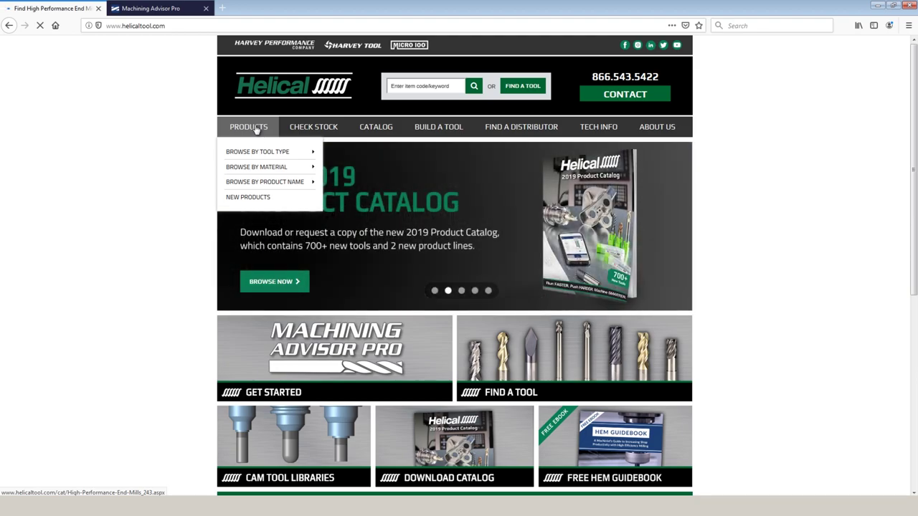
mouse_move(257, 168)
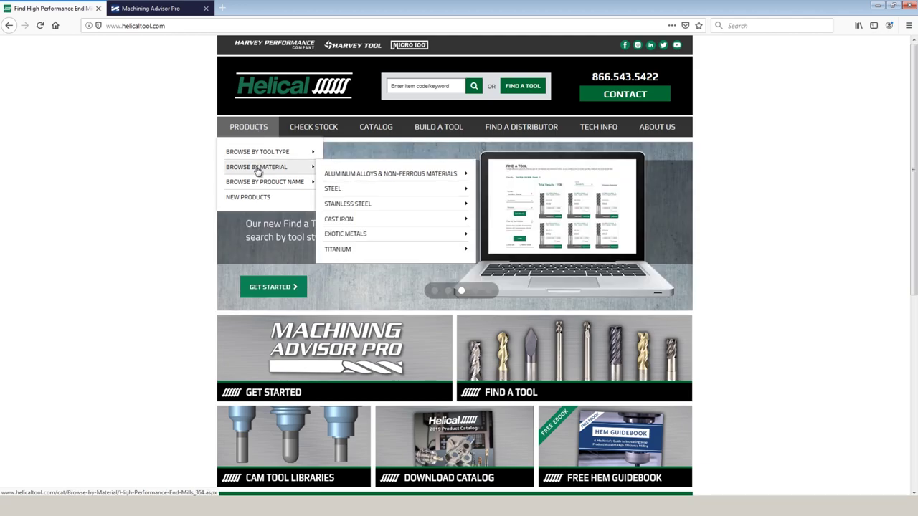
mouse_move(360, 204)
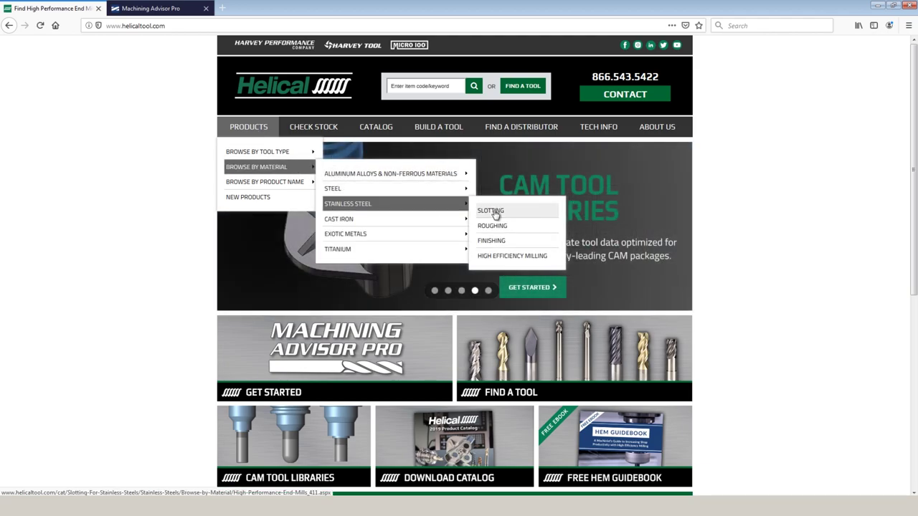
left_click(492, 210)
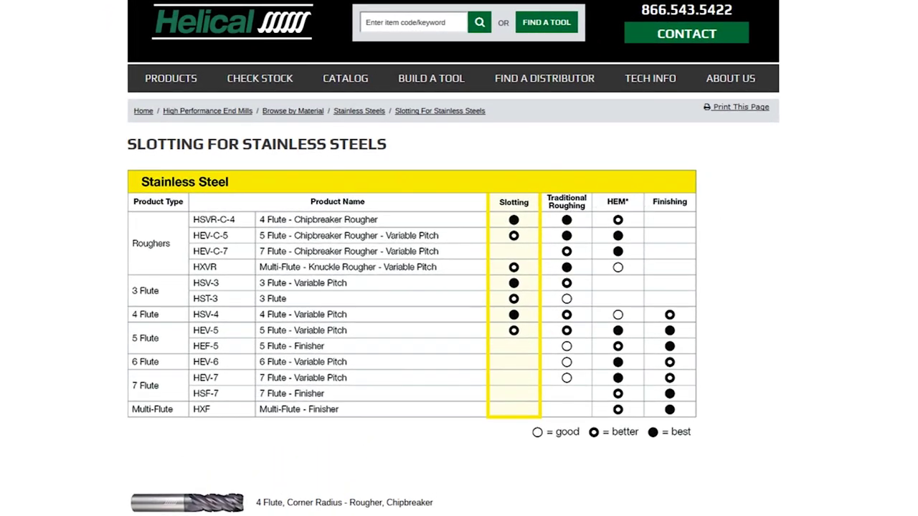
scroll(454, 287, "down", 2)
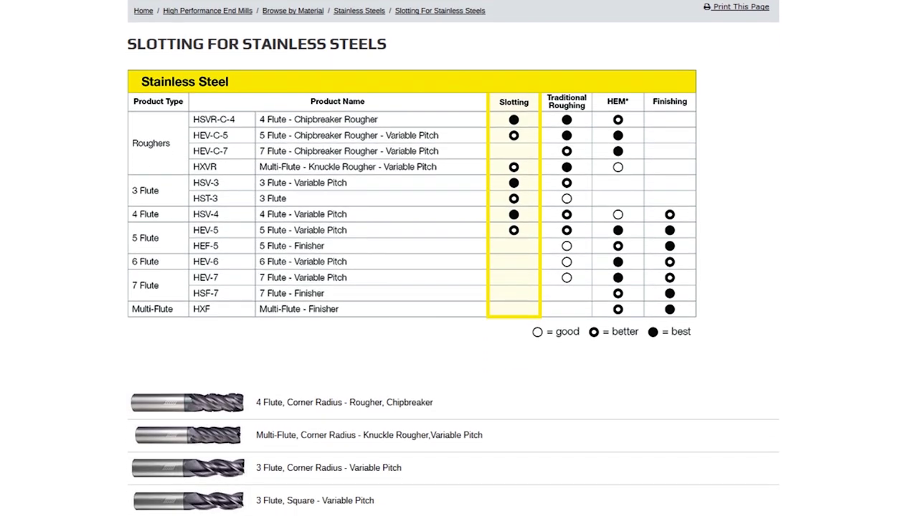
scroll(453, 258, "down", 1)
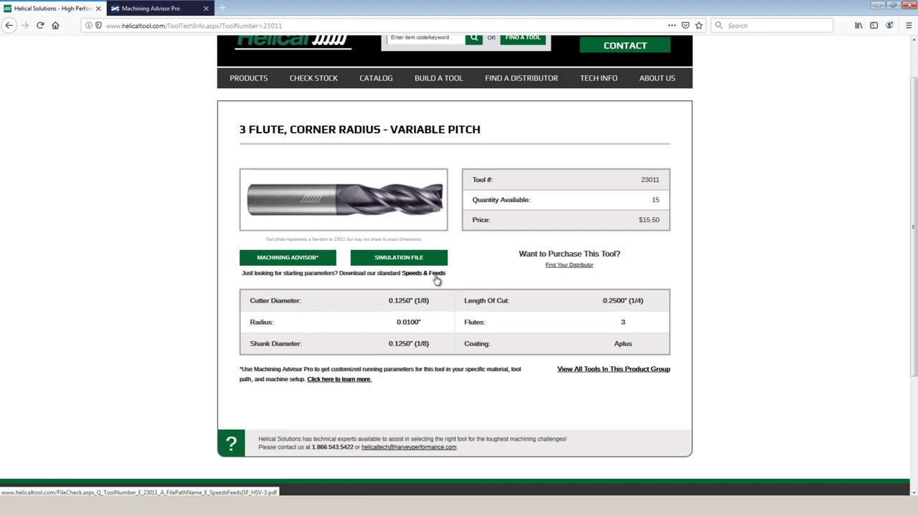
Open the standard Speeds & Feeds chart for tool 23011 and examine the stainless steel slotting values
left_click(435, 277)
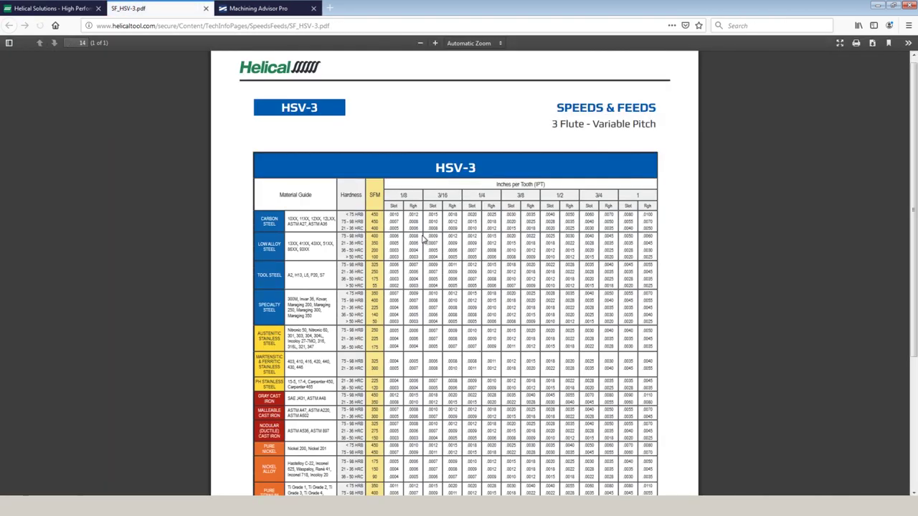
scroll(428, 254, "down", 3)
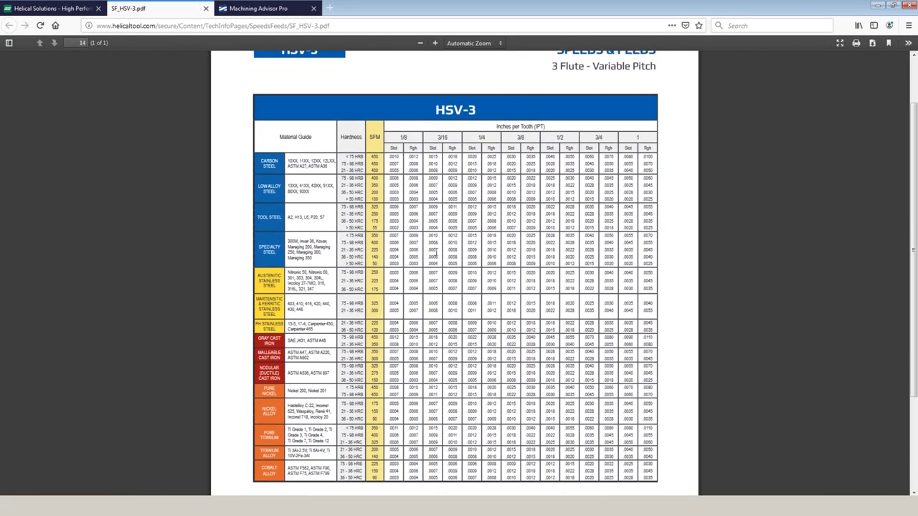
scroll(436, 251, "up", 1)
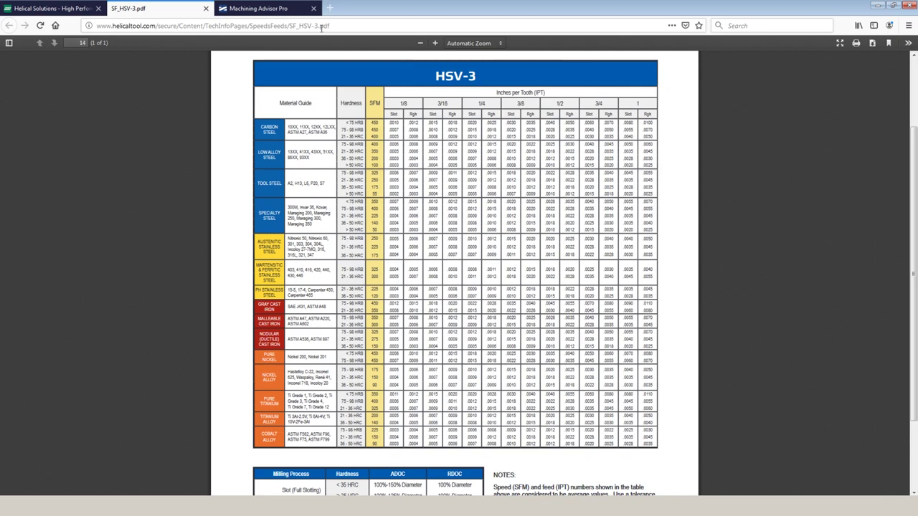
In Machining Advisor Pro, set the material to annealed AISI Type 304 stainless steel and the tool path to Full Slotting
left_click(265, 10)
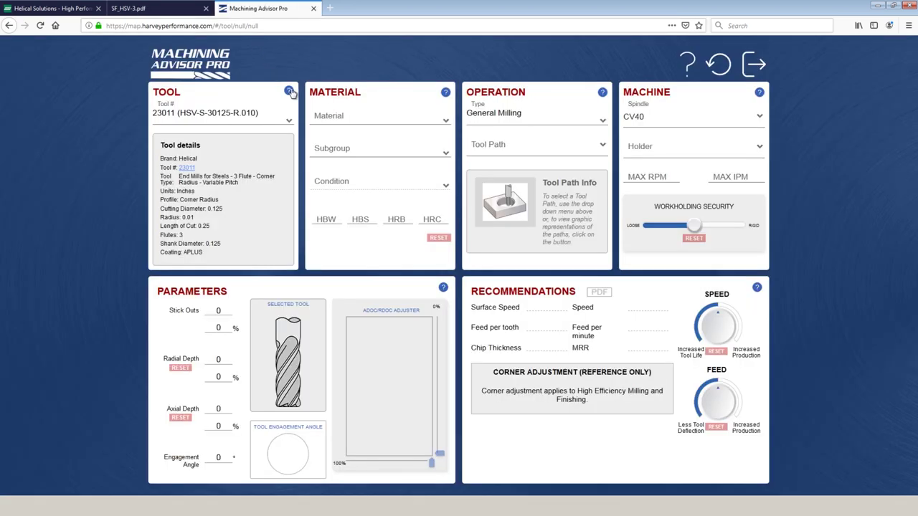
left_click(340, 149)
type("304")
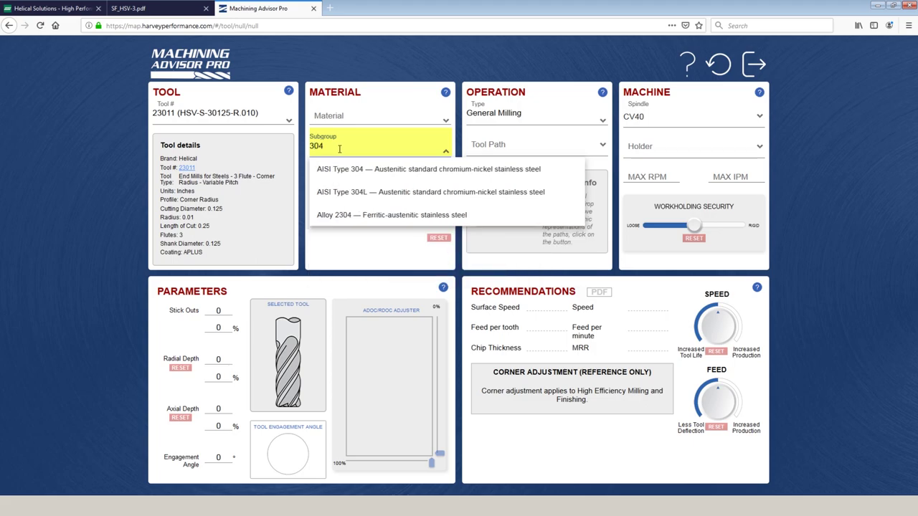
left_click(428, 168)
left_click(484, 147)
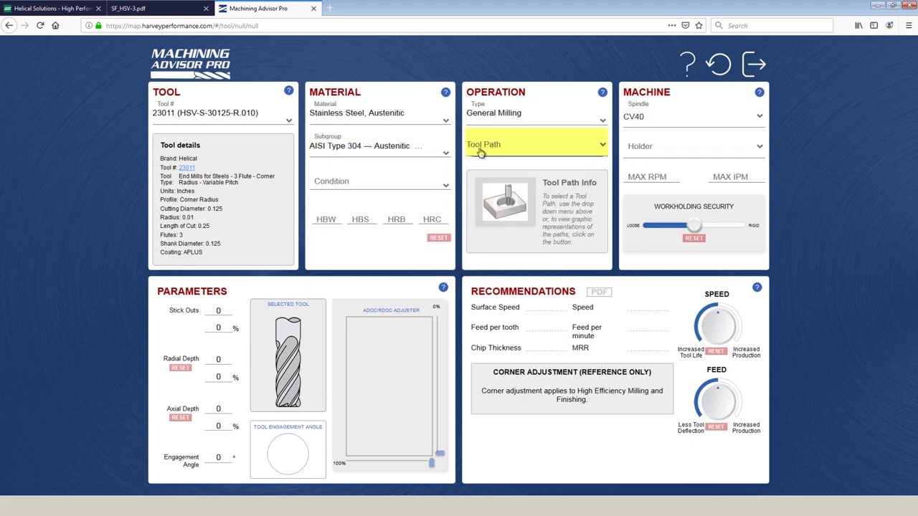
left_click(492, 190)
left_click(361, 182)
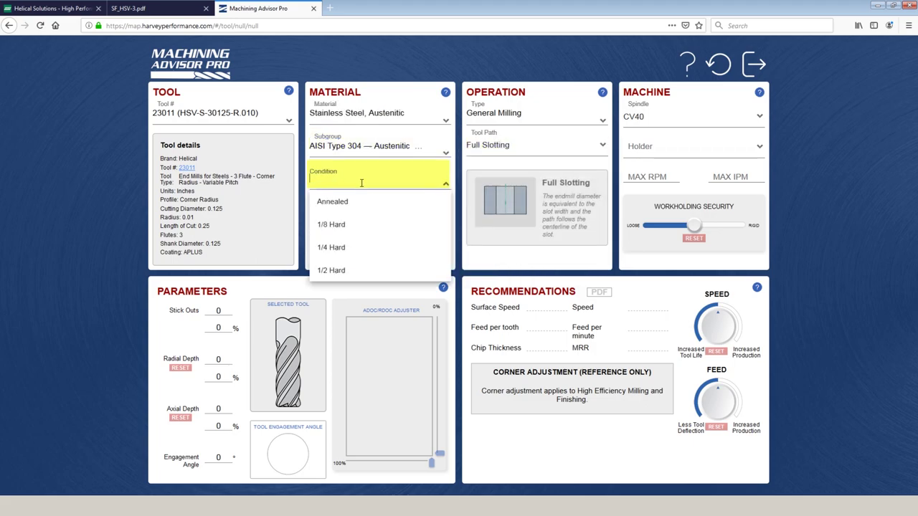
left_click(340, 203)
Set the machine's holder to ER Collet, the maximum spindle speed to 10000 RPM and the maximum feed to 100 IPM
left_click(642, 149)
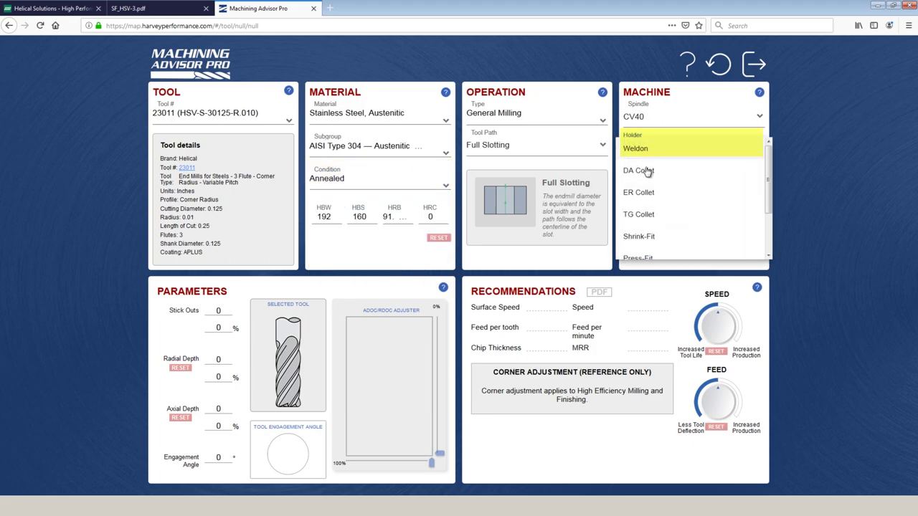
left_click(637, 195)
left_click(643, 177)
type("10000")
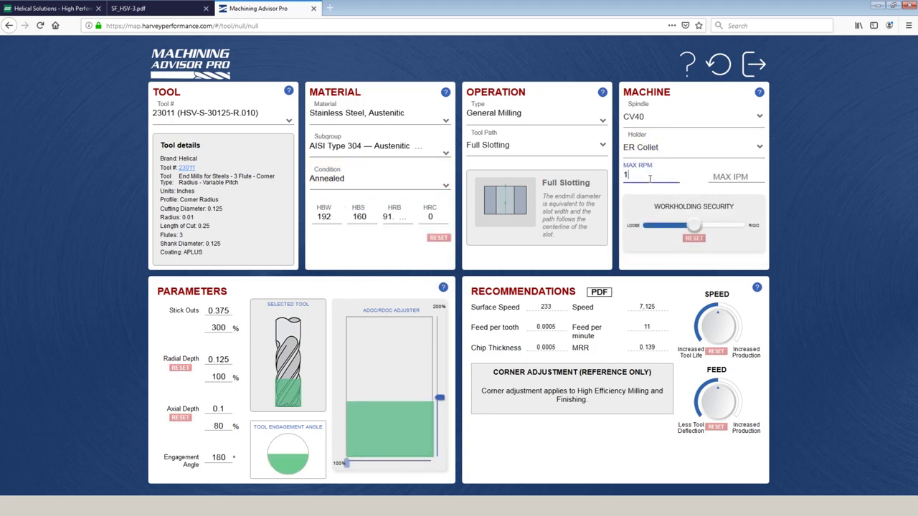
left_click(724, 176)
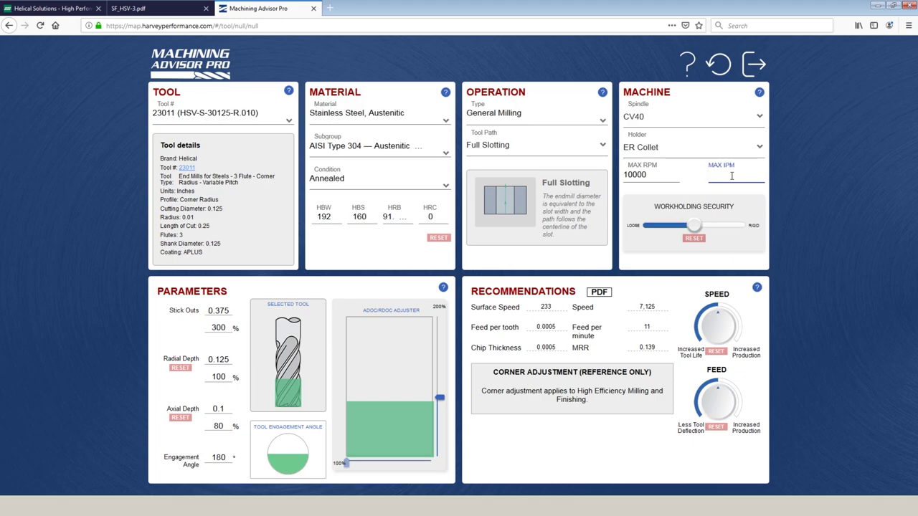
type("100")
left_click(833, 236)
Check the recommended speeds, and turn the speed setting fully to increased tool life and the feed setting fully to less tool deflection
left_click(546, 308)
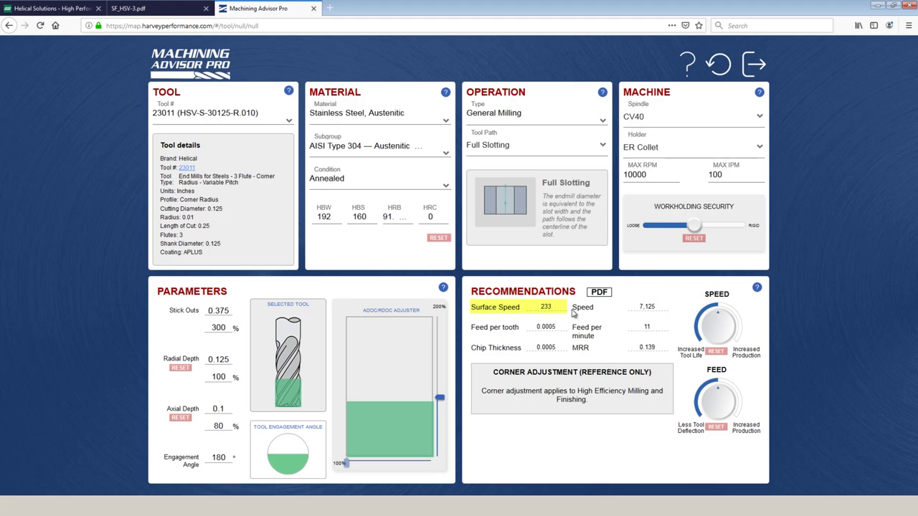
left_click(577, 310)
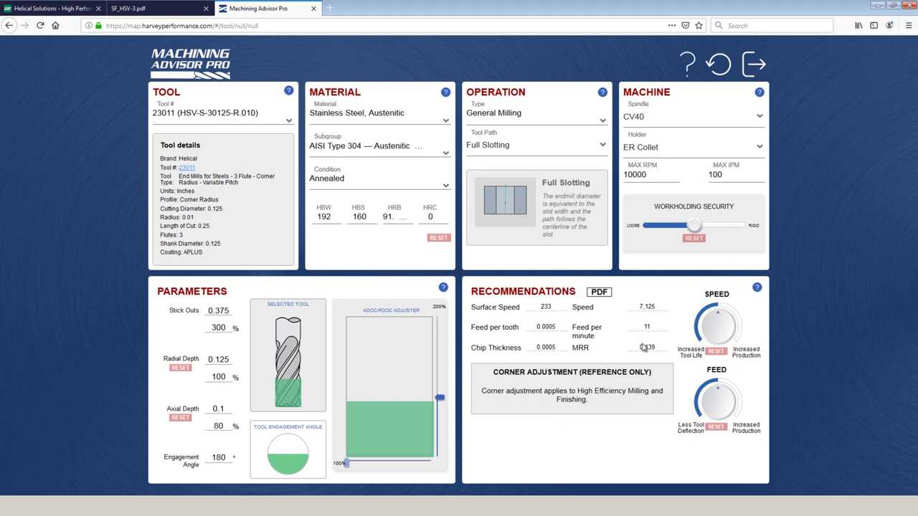
left_click_drag(717, 319, 691, 358)
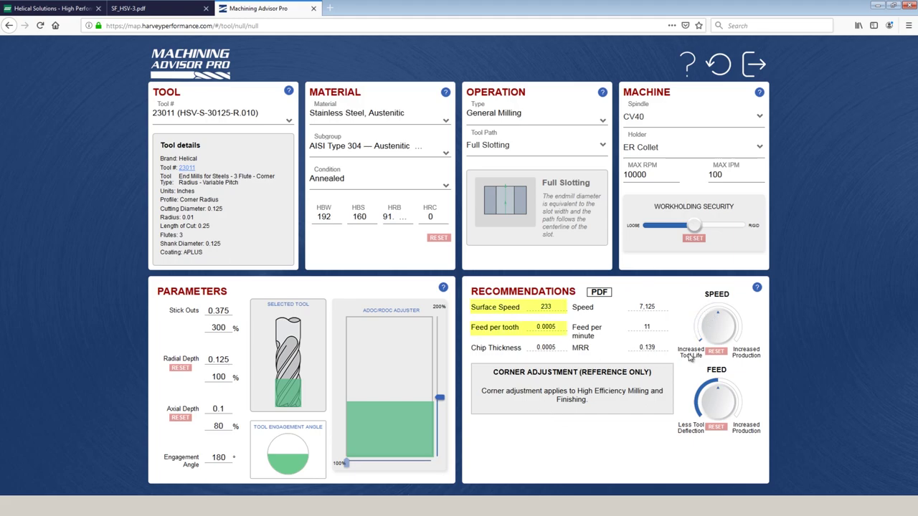
left_click_drag(717, 389, 713, 421)
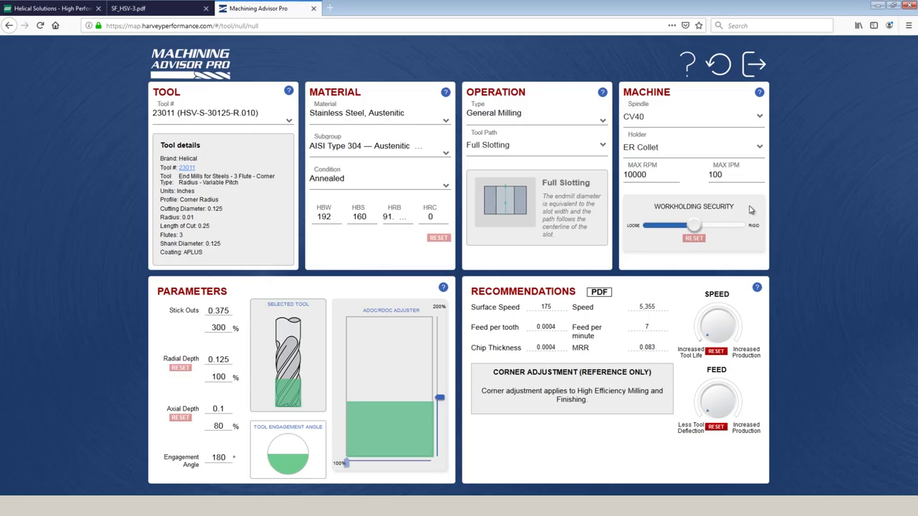
Try the workholding security at fully loose to compare the recommendations, and reset it to its default
left_click_drag(692, 230, 644, 232)
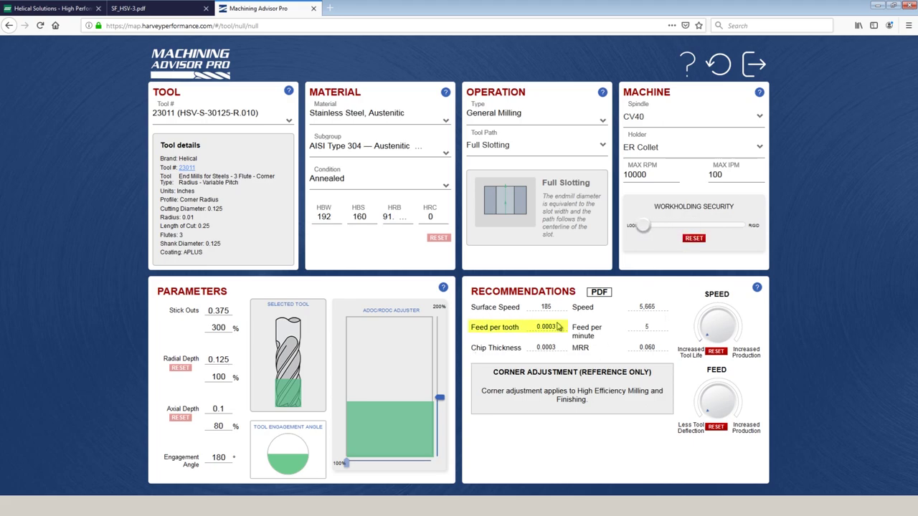
left_click(696, 239)
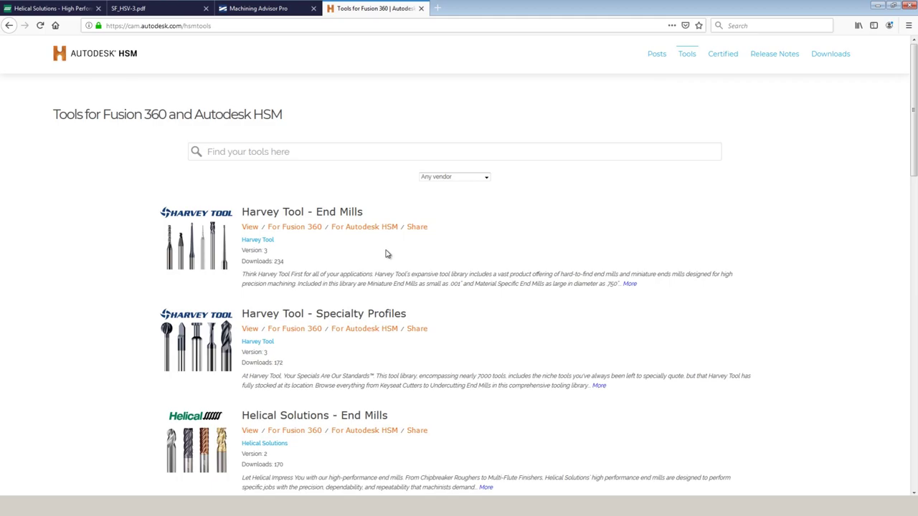
In the Fusion 360 tool library, find tool 23011 in Helical V2 and copy it into the Slotting 304 Stainless document library
scroll(385, 254, "down", 3)
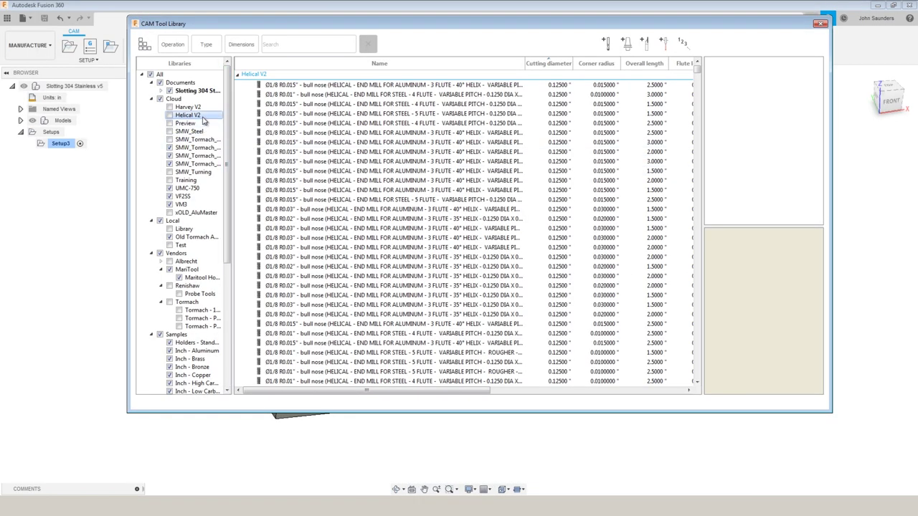
left_click(276, 44)
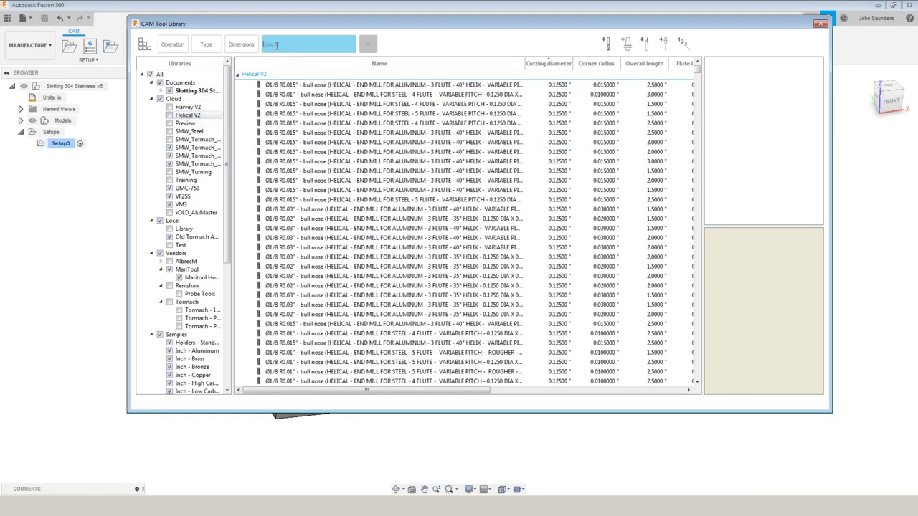
type("23011")
left_click(285, 85)
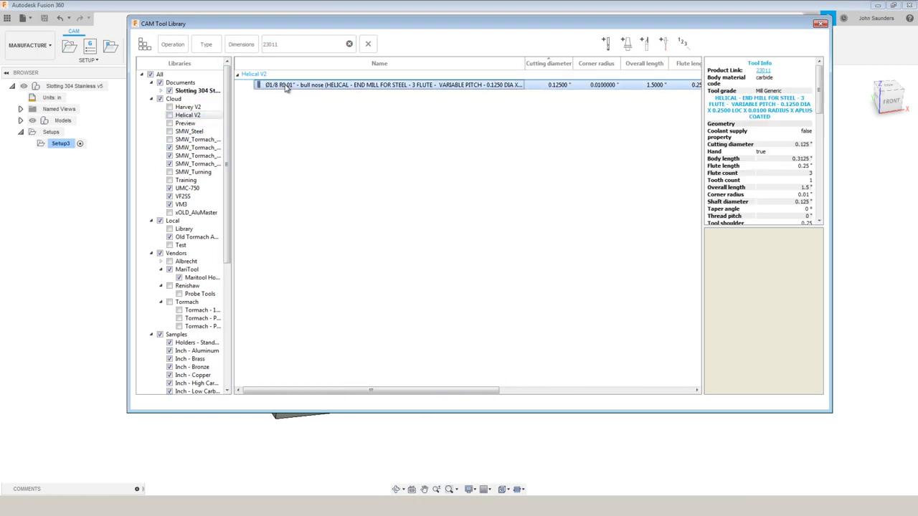
right_click(290, 86)
left_click_drag(283, 84, 192, 98)
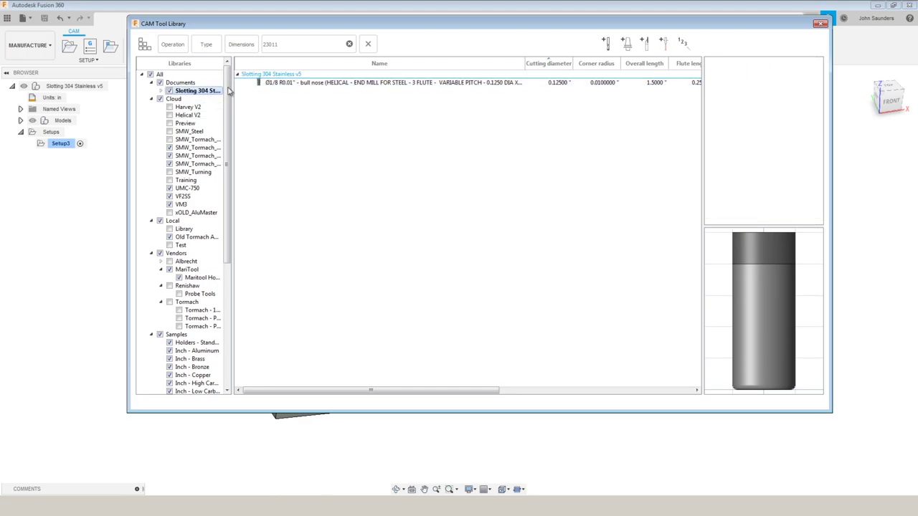
Edit the copied 23011 tool and reset its lead-in, lead-out, plunge and ramp feedrates to their defaults
double_click(285, 84)
right_click(286, 85)
left_click(258, 66)
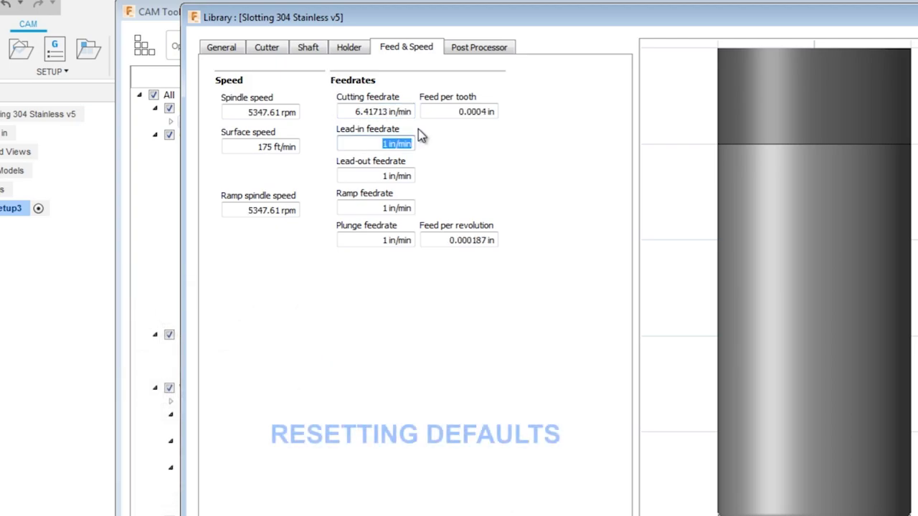
right_click(393, 143)
left_click(450, 321)
right_click(369, 176)
left_click(428, 356)
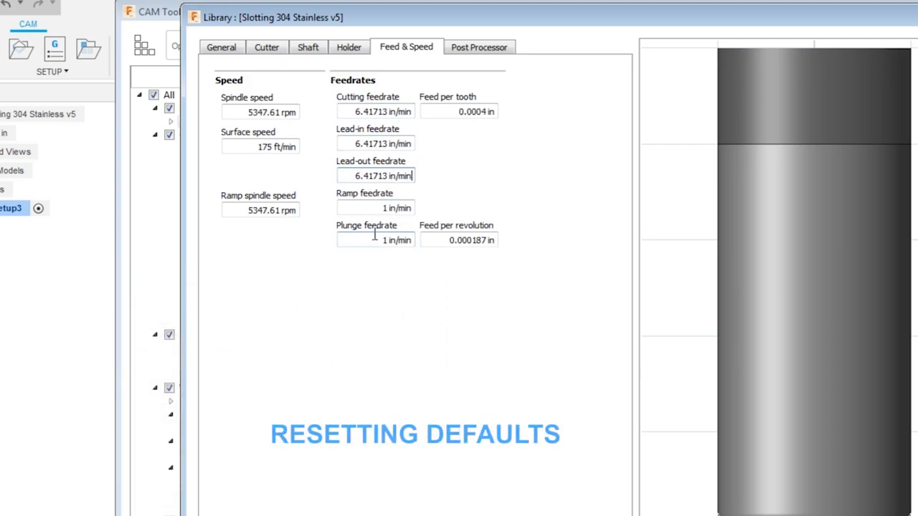
right_click(365, 240)
left_click(423, 420)
right_click(371, 206)
left_click(429, 385)
Check the tool's holder and cutter settings, and accept the tool edits
left_click(349, 46)
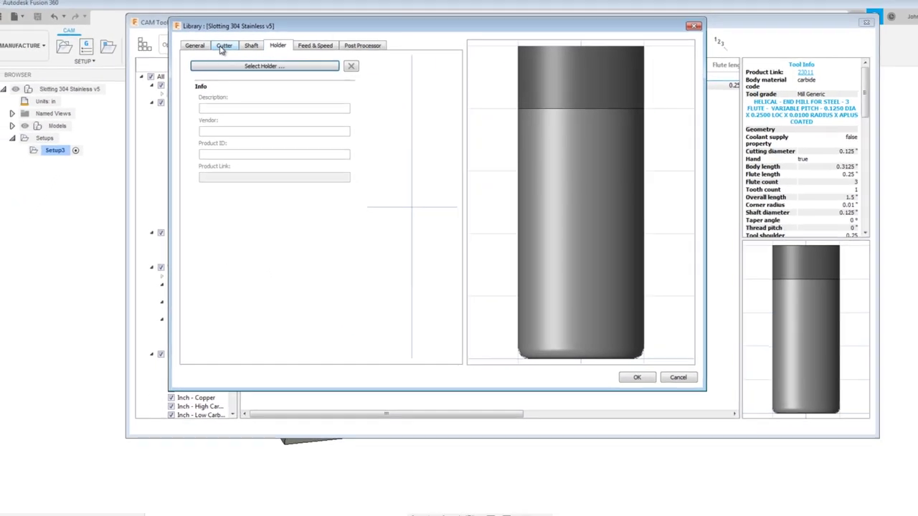
left_click(221, 47)
left_click(606, 353)
Create a 2D Contour operation in the setup using the 1/8" Helical 23011 bull nose end mill
left_click(136, 62)
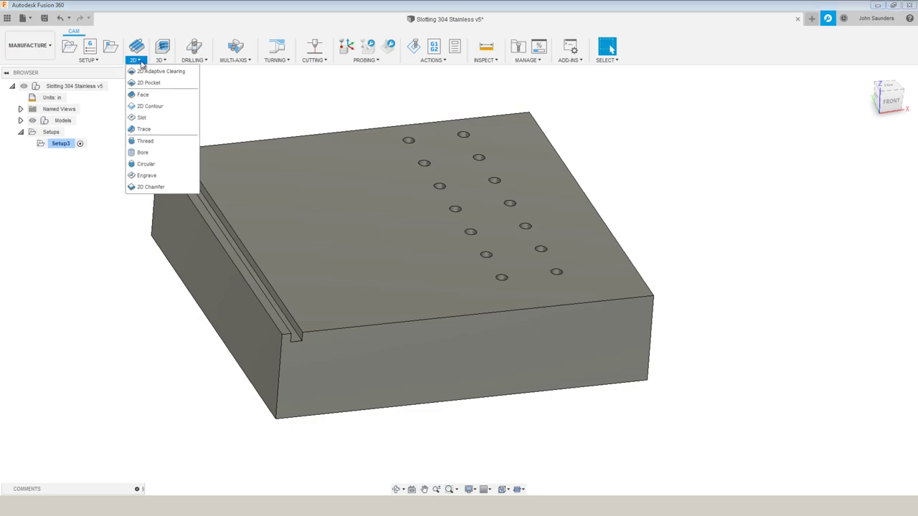
left_click(155, 111)
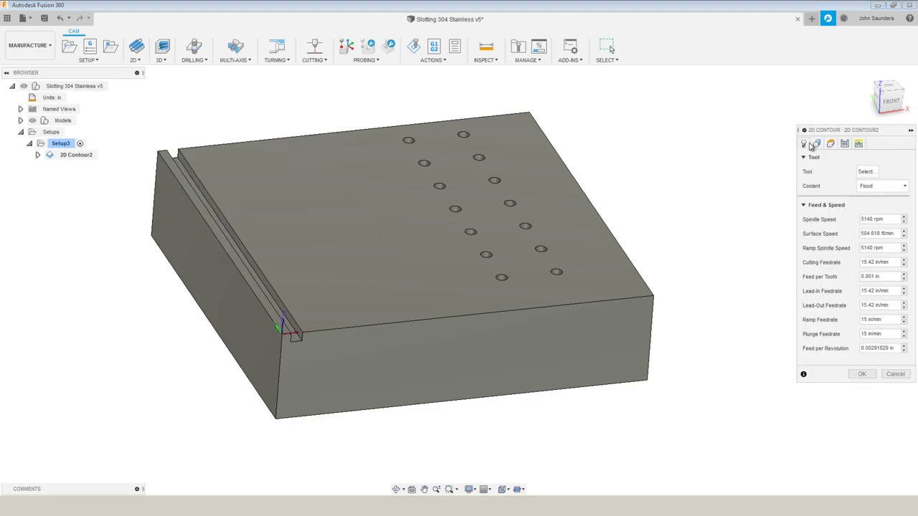
left_click(865, 172)
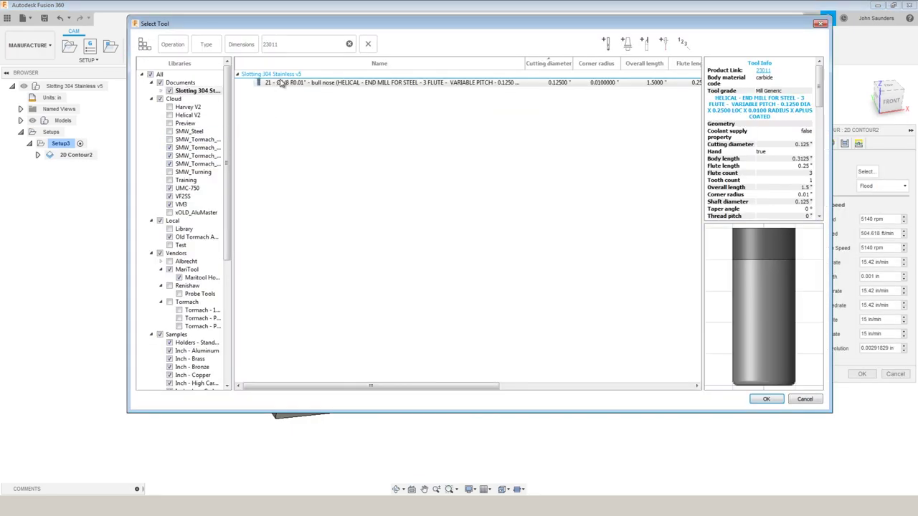
double_click(283, 84)
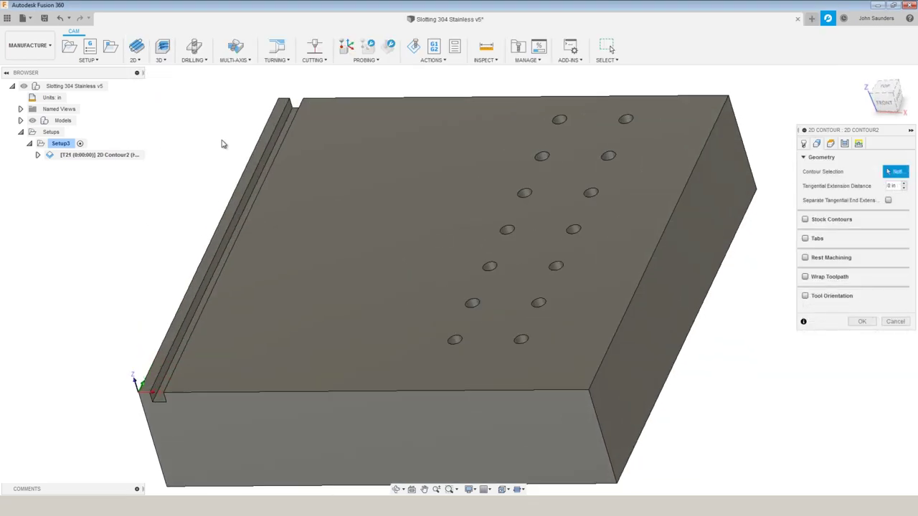
Select the long bottom edge of the slot as the contour geometry for the 2D Contour operation
left_click(276, 145)
scroll(312, 168, "down", 3)
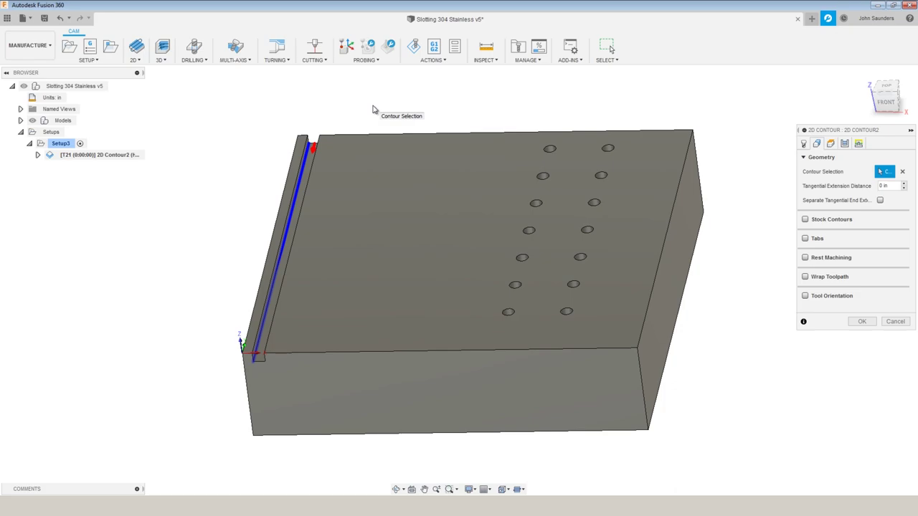
scroll(301, 158, "down", 2)
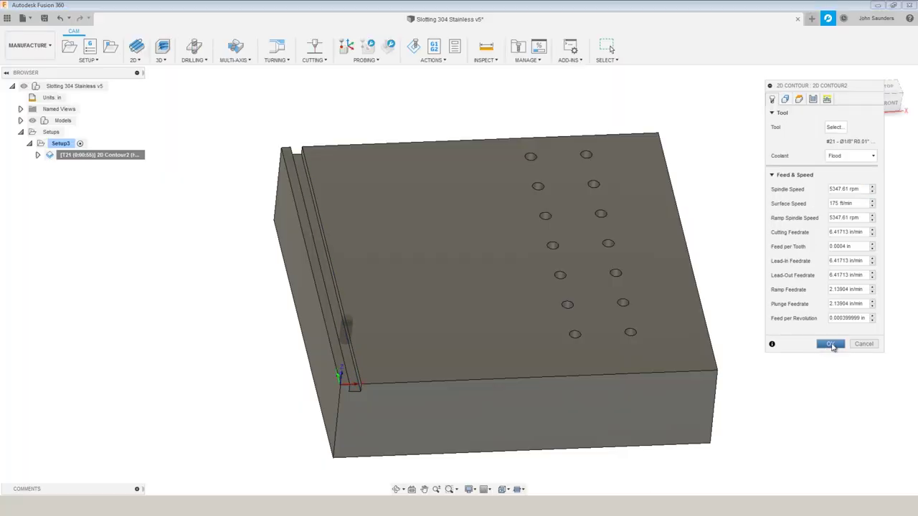
Accept the 2D Contour settings to generate the toolpath, and inspect its entry at the slot's front end from the top view
left_click(831, 344)
scroll(362, 315, "up", 3)
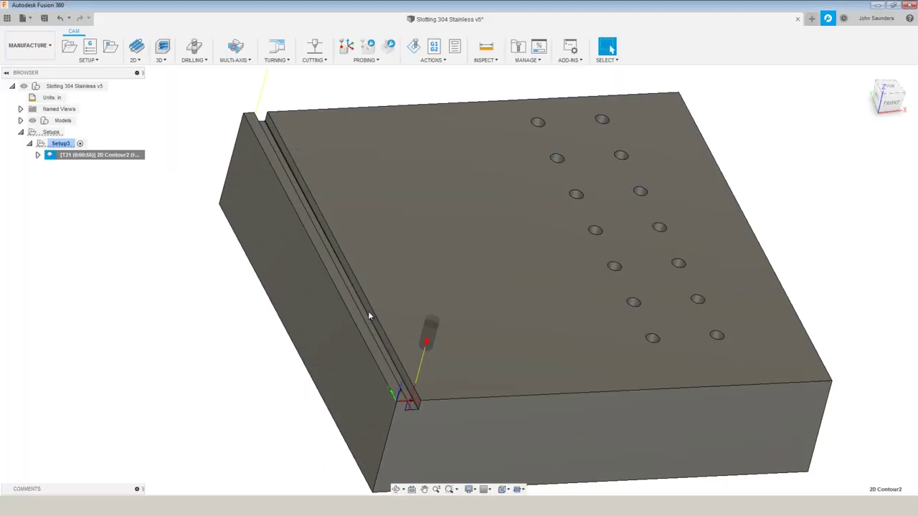
scroll(369, 316, "up", 5)
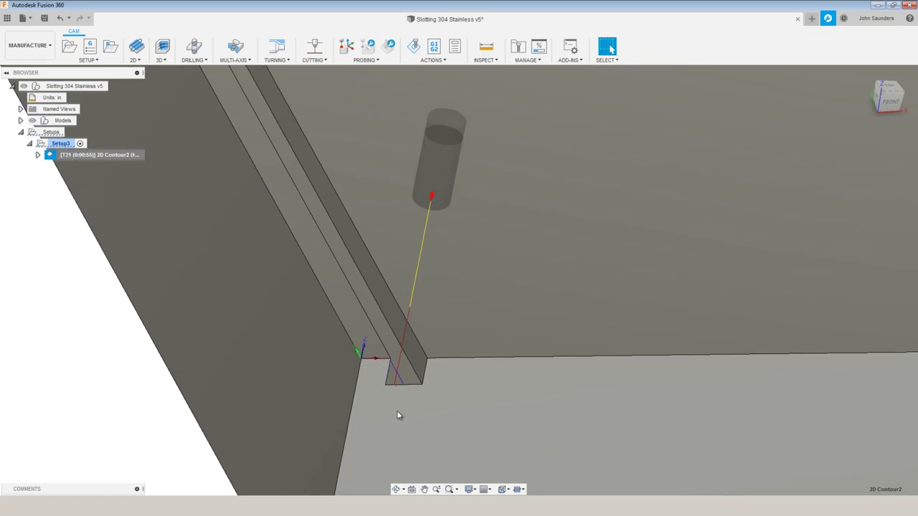
left_click_drag(398, 415, 416, 424)
left_click(888, 101)
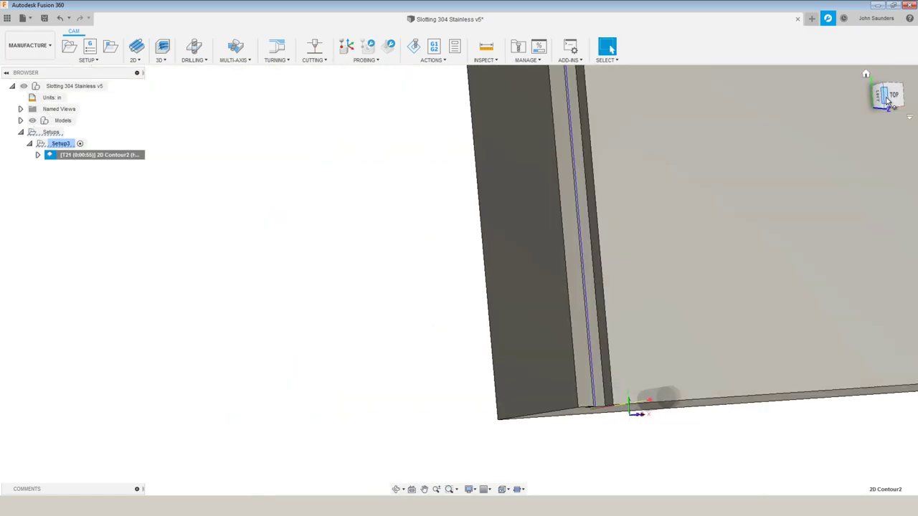
left_click(891, 98)
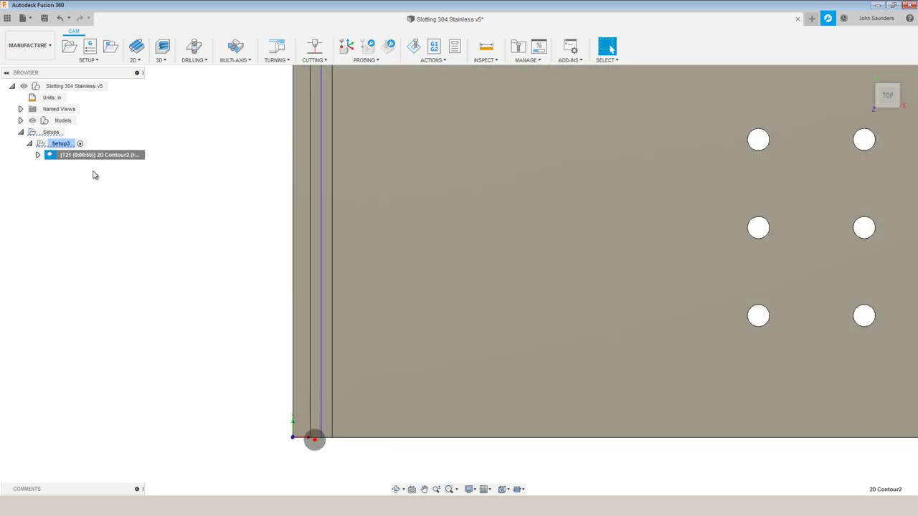
Edit the 2D Contour operation, set its lead-in sweep angle to 0 deg, and regenerate the toolpath
right_click(112, 154)
left_click(129, 157)
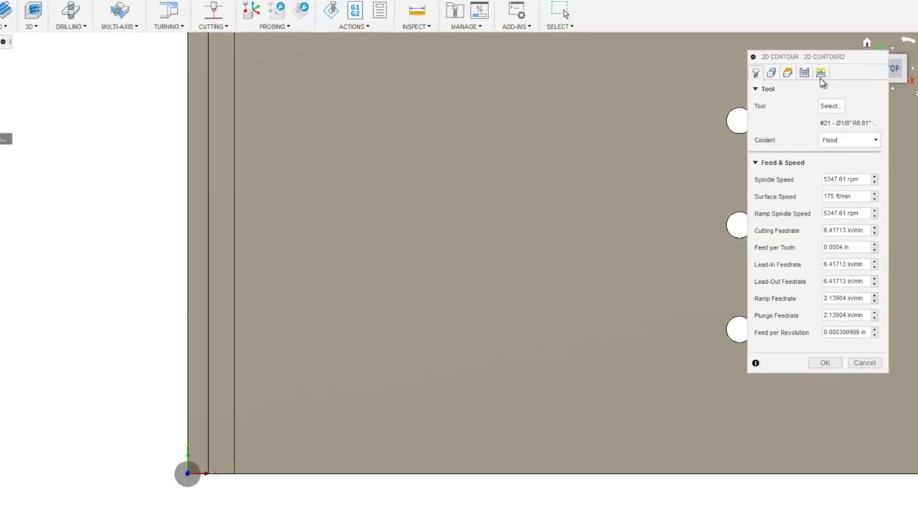
left_click(821, 75)
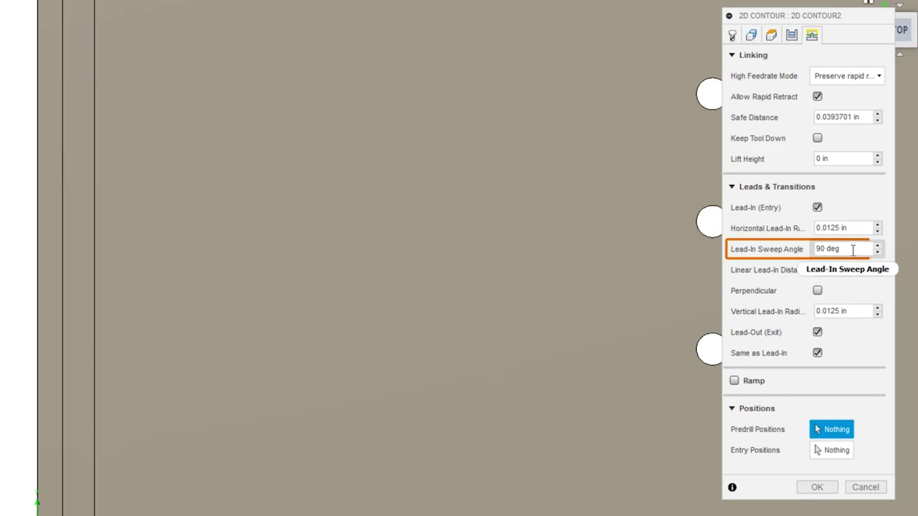
left_click(825, 249)
type("0")
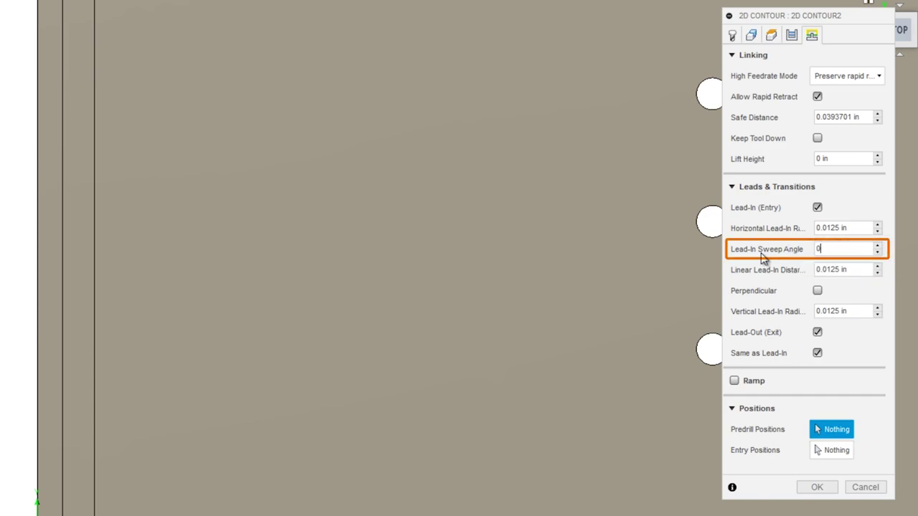
key("Tab")
left_click(816, 487)
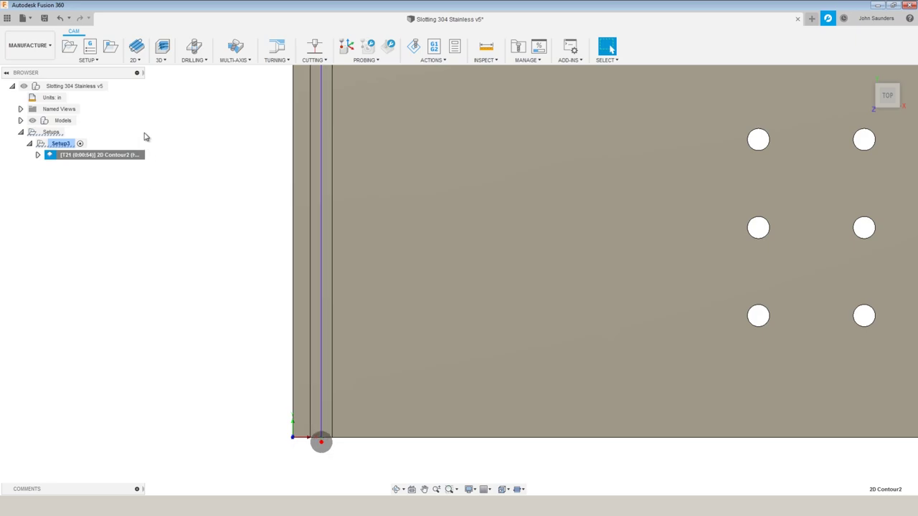
Edit the 2D Contour operation and set its linear lead-in distance to 0.1 in
right_click(143, 157)
left_click(188, 164)
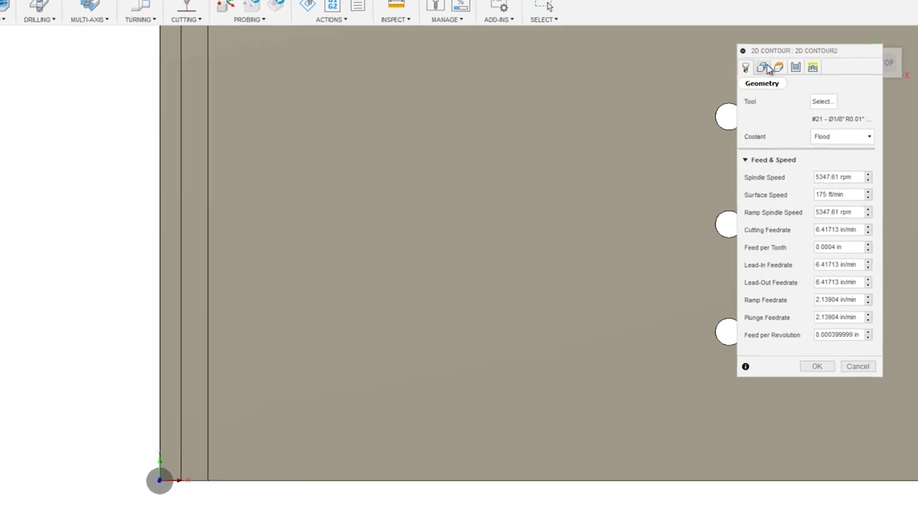
left_click(823, 90)
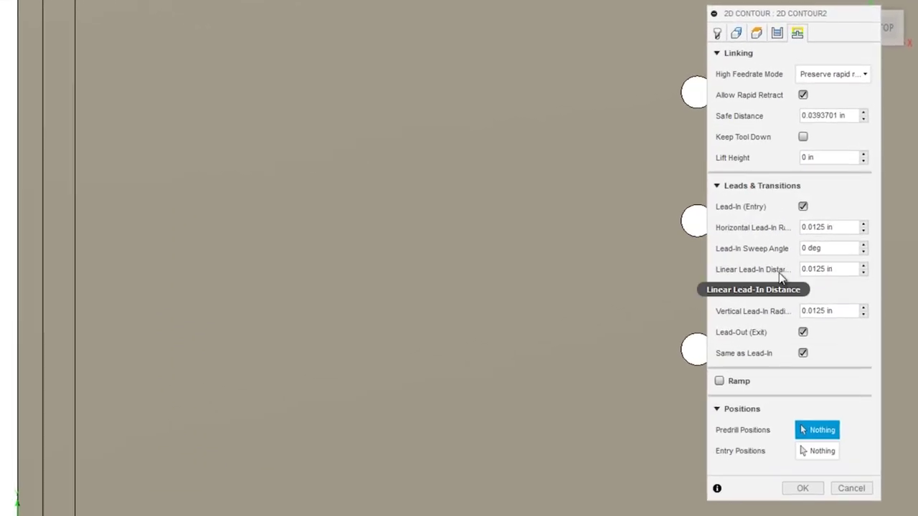
left_click_drag(809, 269, 846, 267)
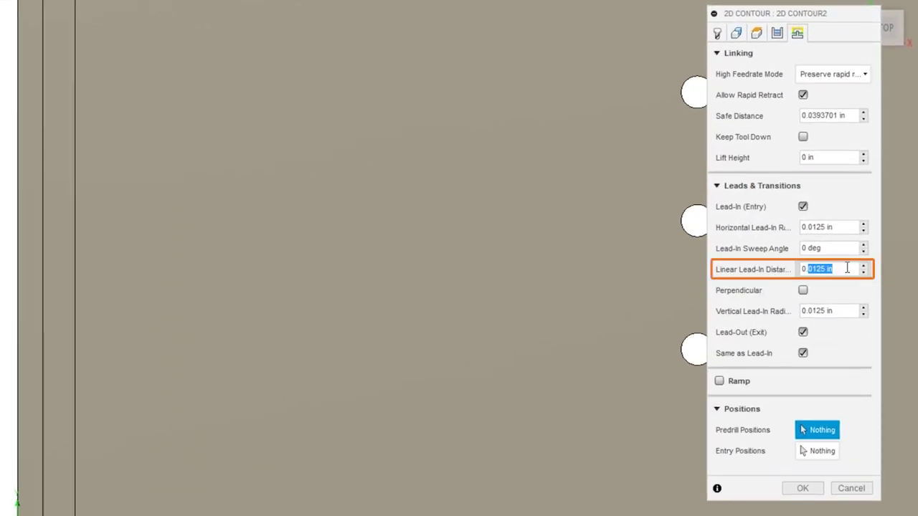
type(".1")
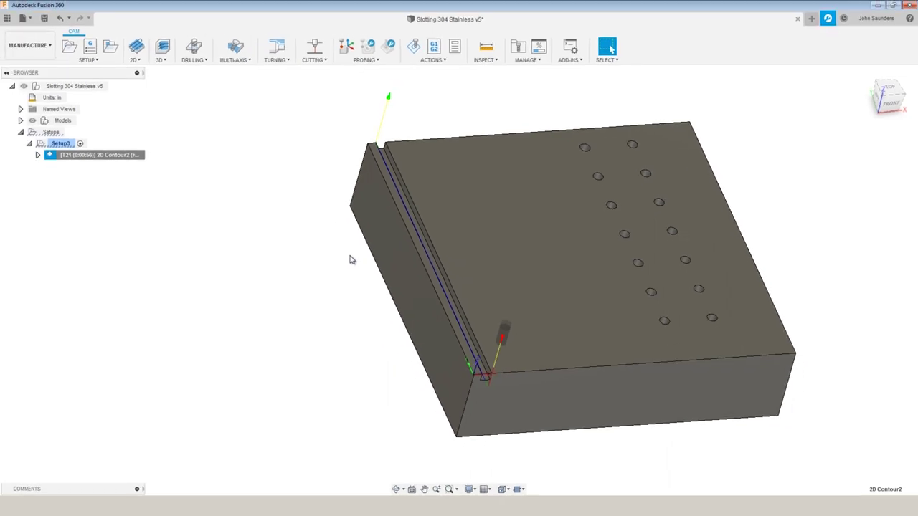
Reopen the 2D Contour operation and review its tangential extension distance and its lead-in and lead-out settings
right_click(135, 156)
left_click(170, 165)
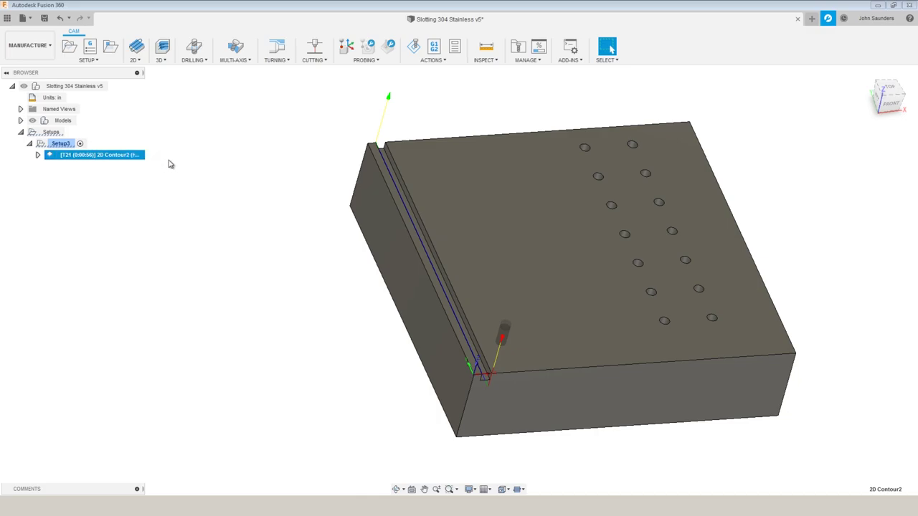
right_click(143, 155)
left_click(163, 159)
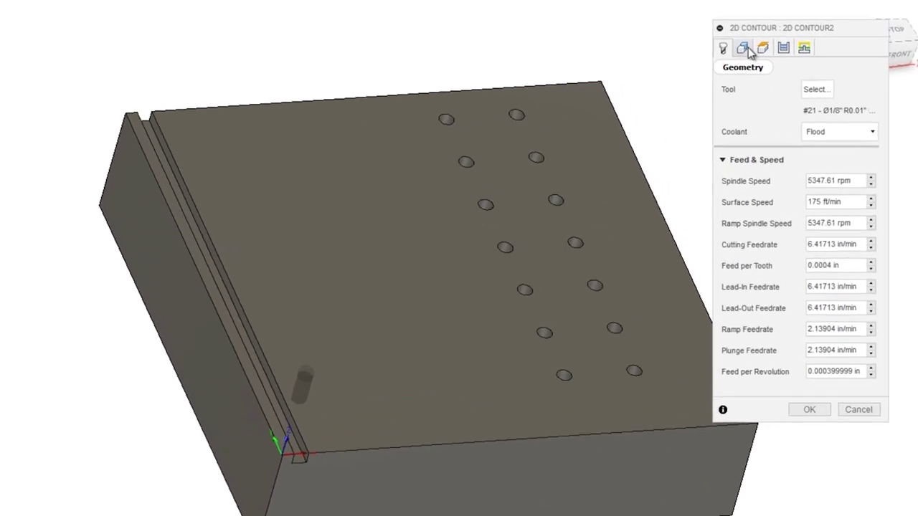
left_click(748, 53)
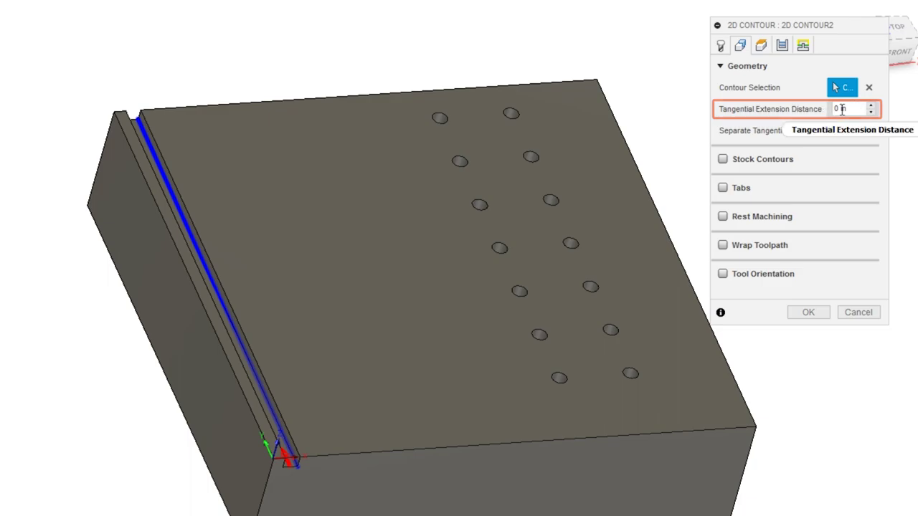
mouse_move(840, 109)
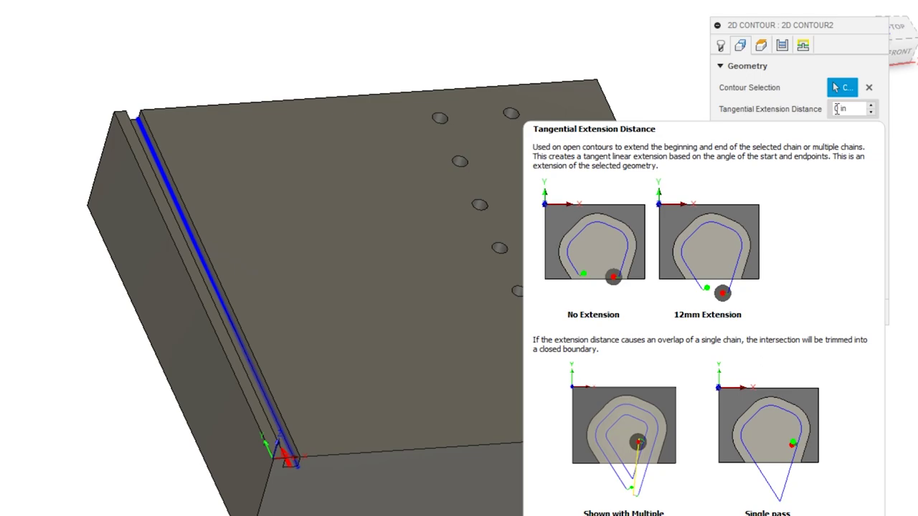
left_click(801, 53)
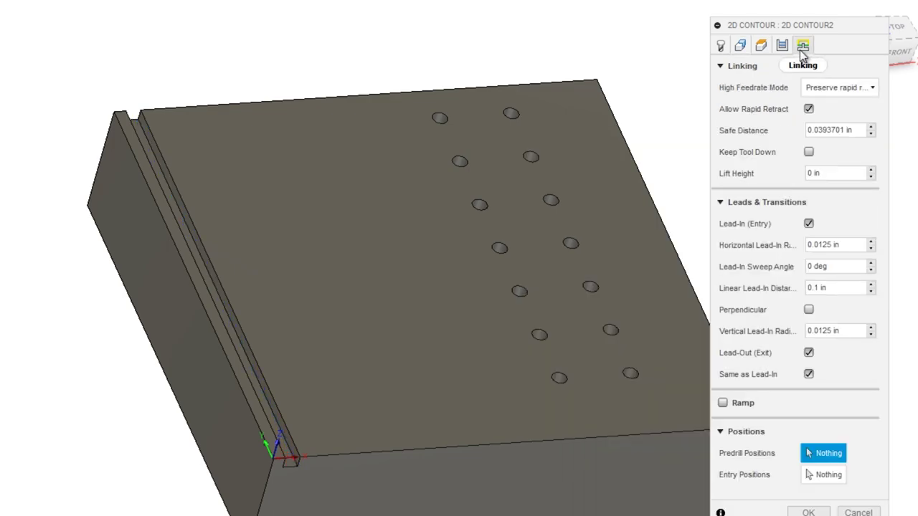
left_click(721, 46)
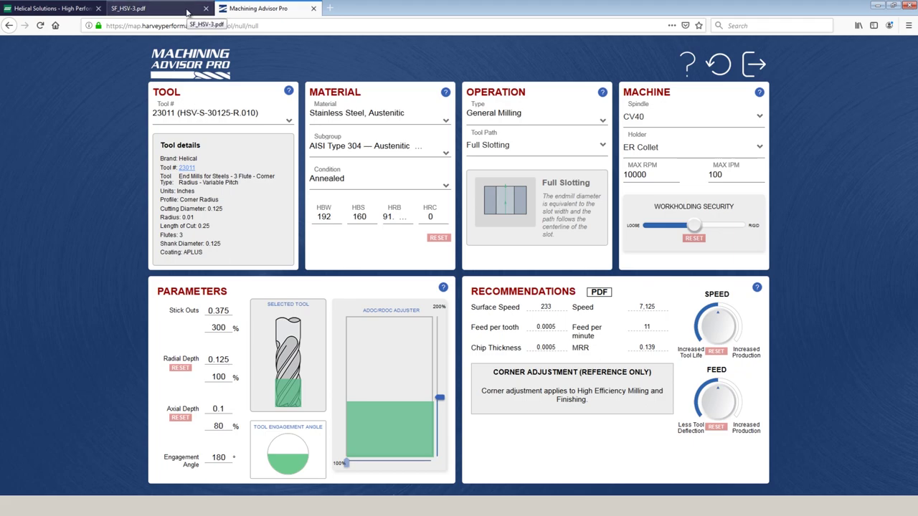
Check the 23011 product page and its speeds and feeds chart, and set the axial depth to 100% in Machining Advisor Pro
key("ctrl+Tab")
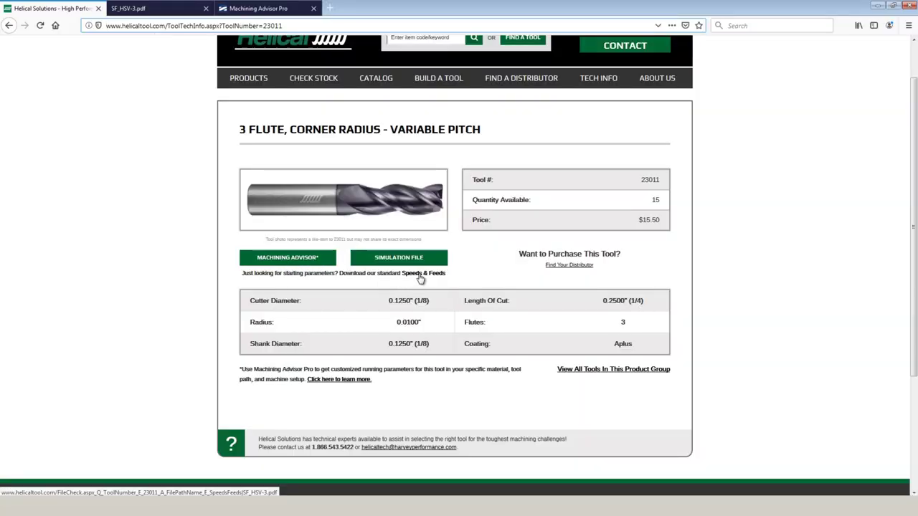
left_click(161, 8)
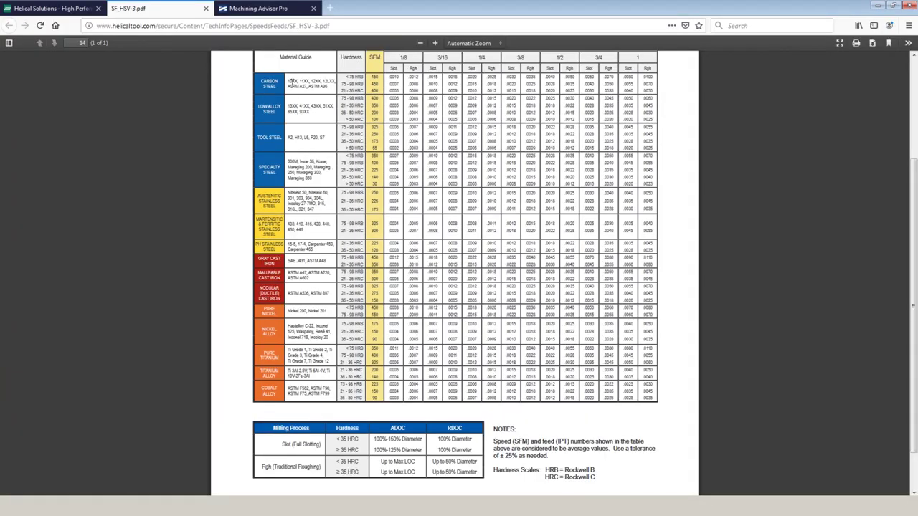
left_click(258, 8)
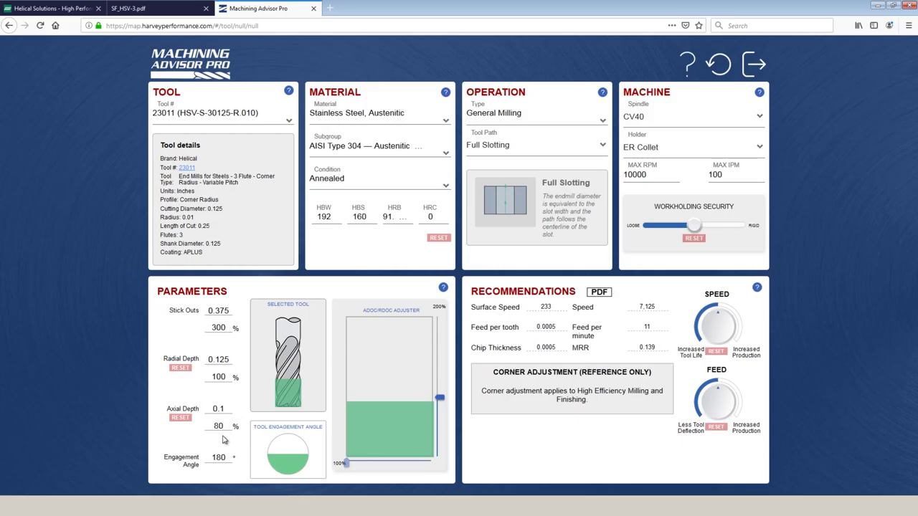
double_click(218, 426)
type("100")
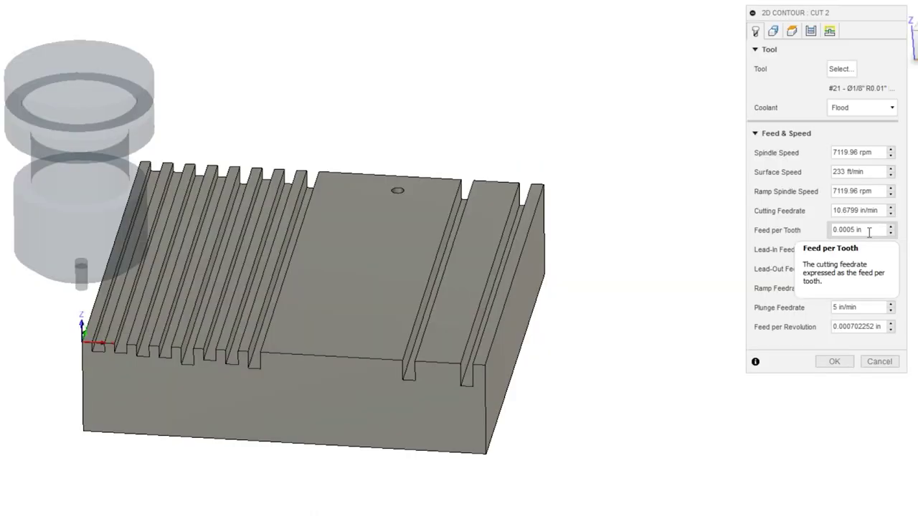
Examine the feed per tooth value in the settings of the Cut 2 contour operation in Fusion 360
left_click_drag(853, 229, 901, 251)
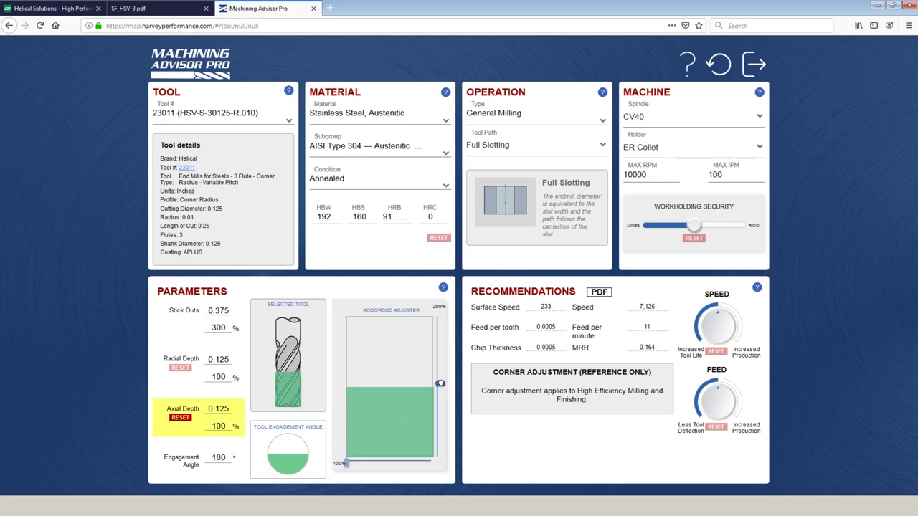
Switch to Machining Advisor Pro and raise the axial depth of cut above 100% of the cutter diameter
left_click_drag(440, 383, 440, 352)
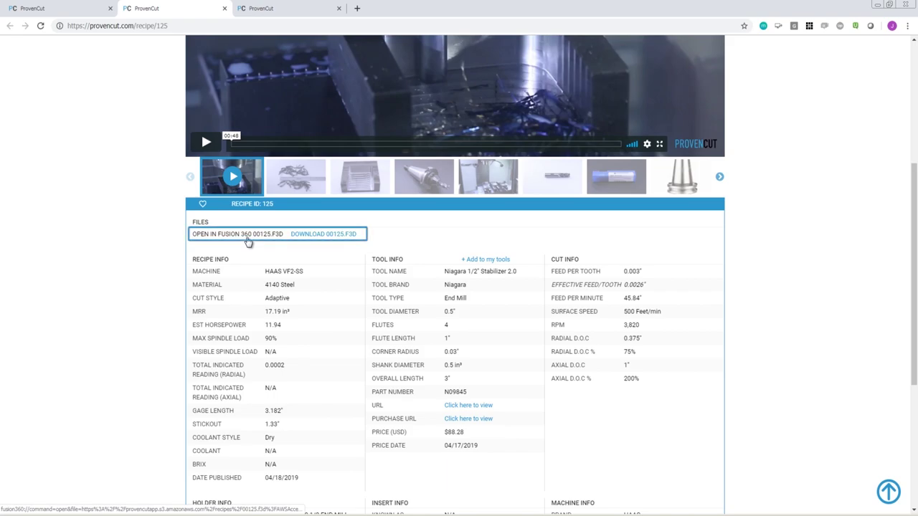
In ProvenCut, open the recipe 125 file in Fusion 360, and filter the recipe list by Stainless Steel material
left_click(247, 241)
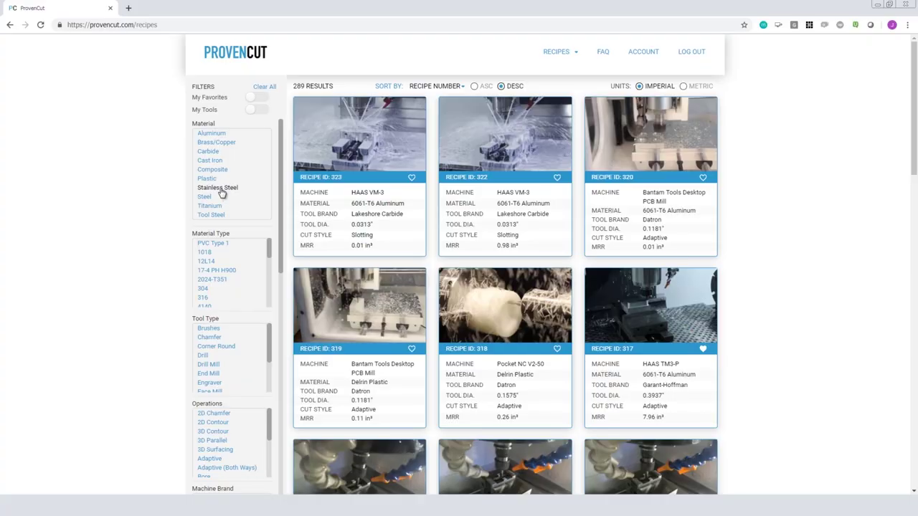
left_click(220, 189)
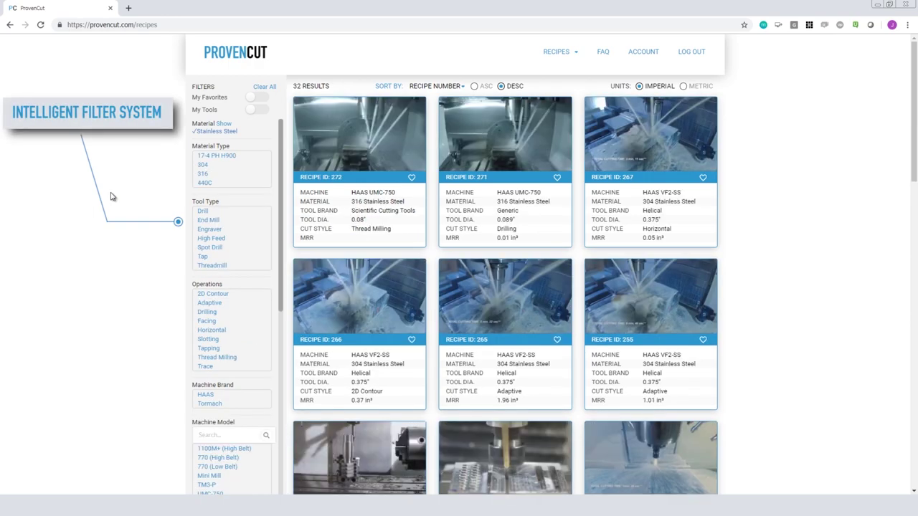